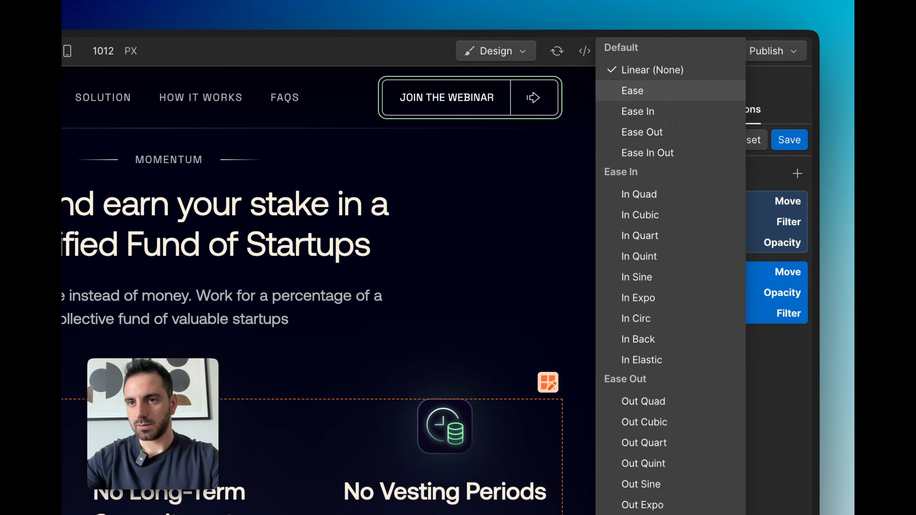
Set the easing of the Move, Opacity and Filter actions at 0.00 s to Out Quart, and save the previewed animation.
{"action": "left_click", "coordinate": [664, 92]}
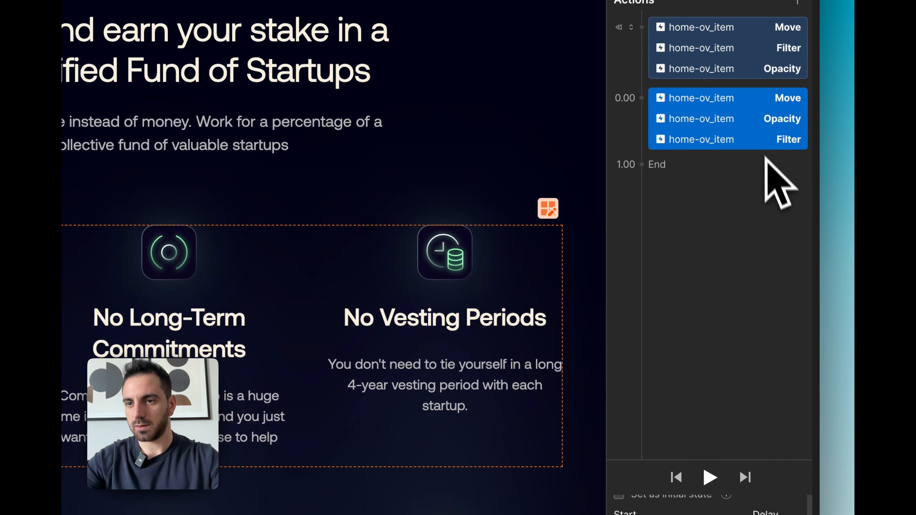
{"action": "left_click", "coordinate": [757, 103]}
{"action": "left_click", "coordinate": [669, 426]}
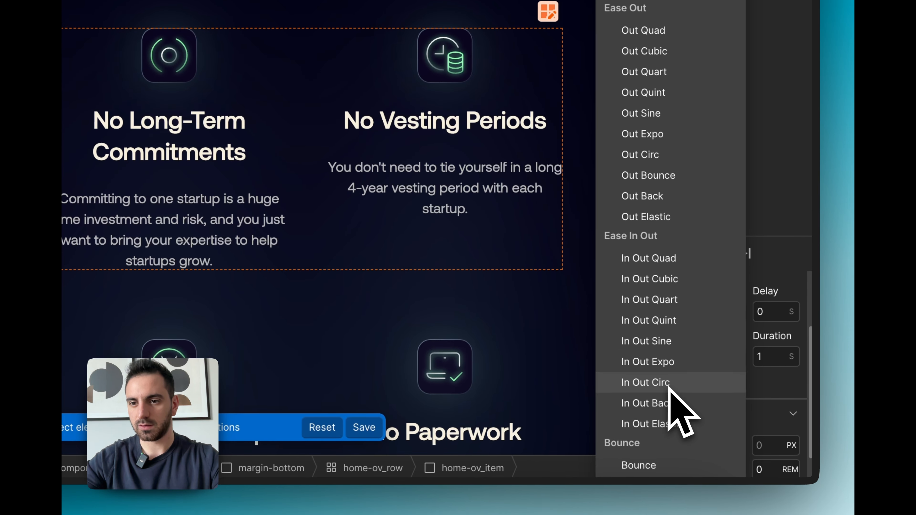
{"action": "left_click", "coordinate": [675, 343]}
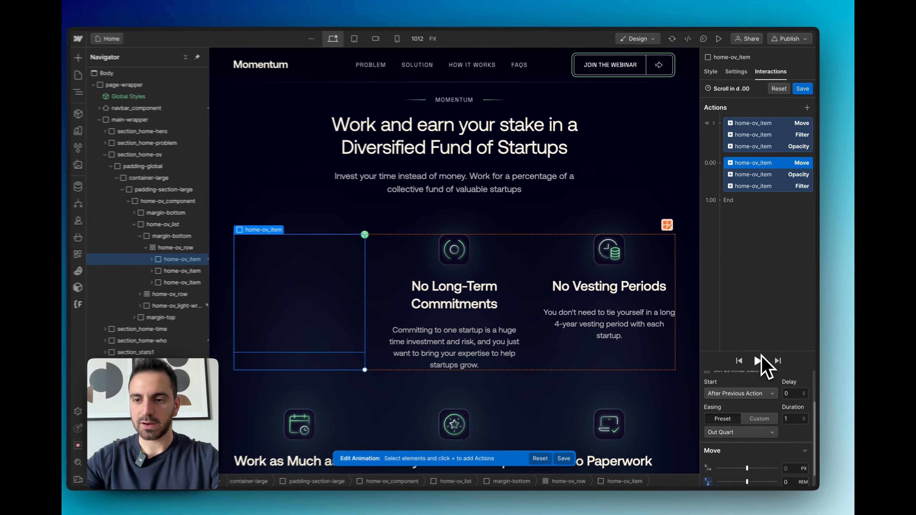
{"action": "left_click", "coordinate": [759, 360]}
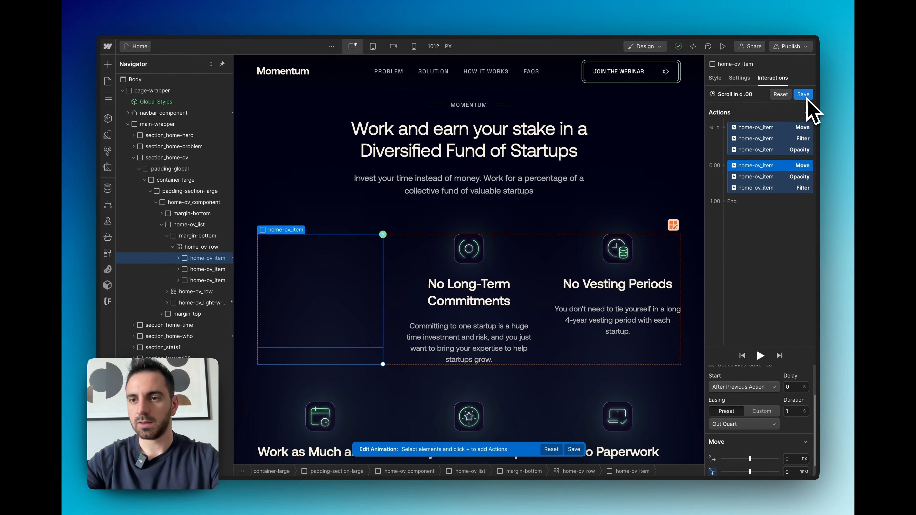
{"action": "key", "text": "Escape"}
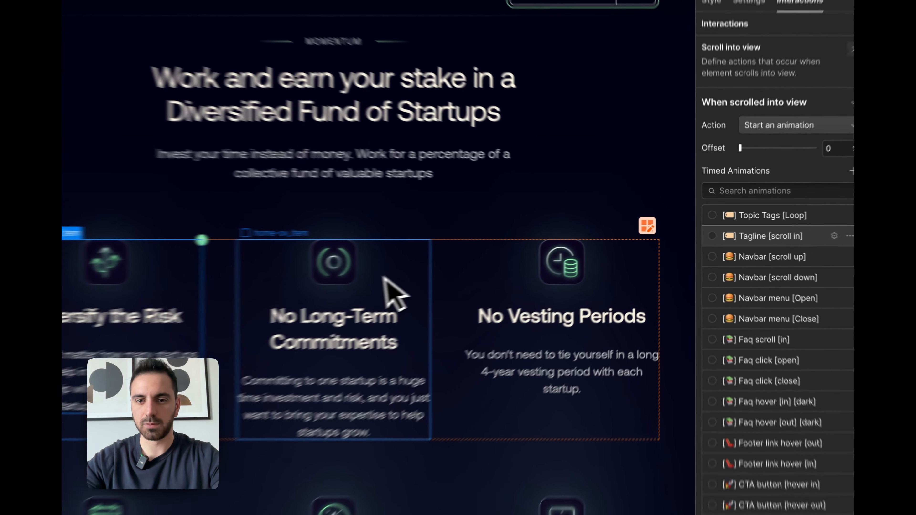
Add a Scroll into view trigger that starts an animation to the "No Long-Term Commitments" item.
{"action": "left_click", "coordinate": [487, 259]}
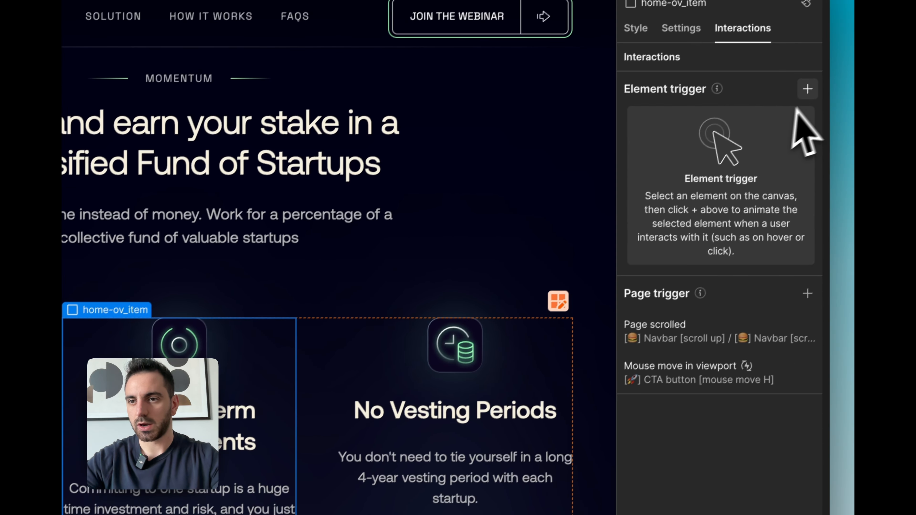
{"action": "left_click", "coordinate": [881, 14]}
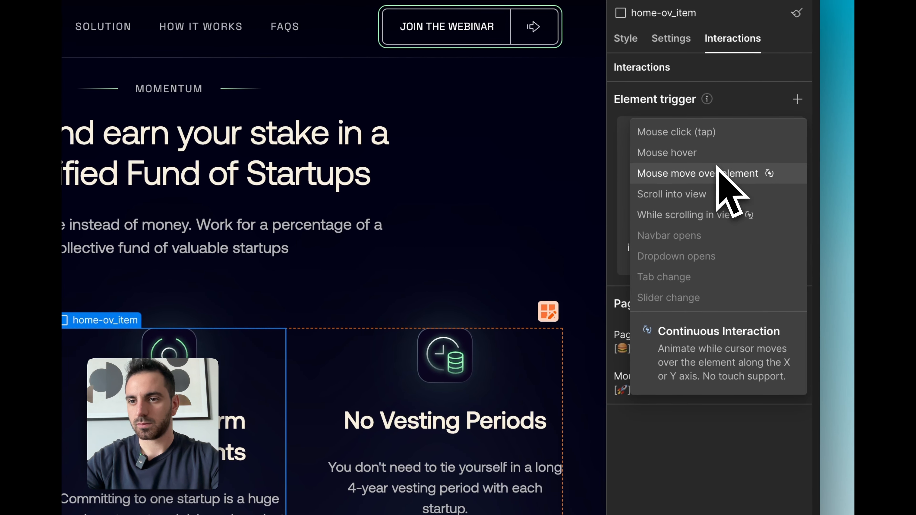
{"action": "left_click", "coordinate": [672, 194]}
{"action": "left_click", "coordinate": [707, 190]}
{"action": "key", "text": "Escape"}
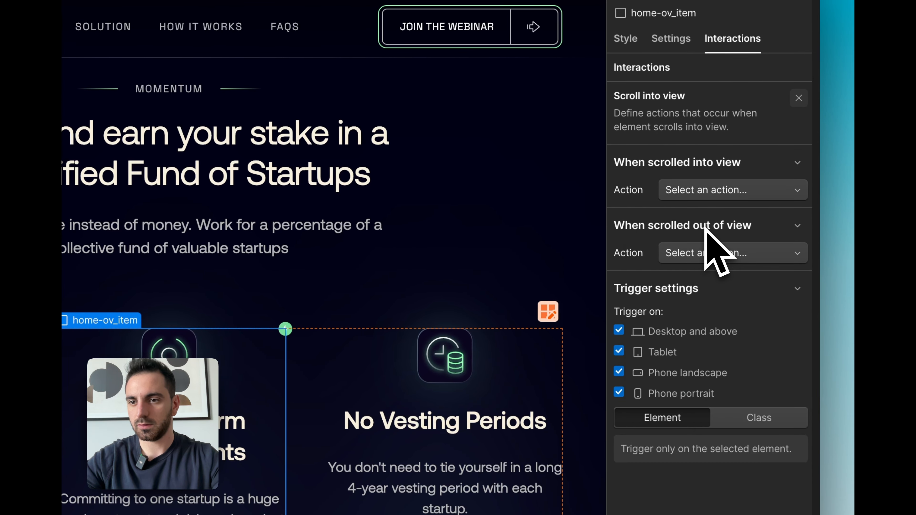
{"action": "scroll", "coordinate": [757, 361], "scroll_direction": "down", "scroll_amount": 3}
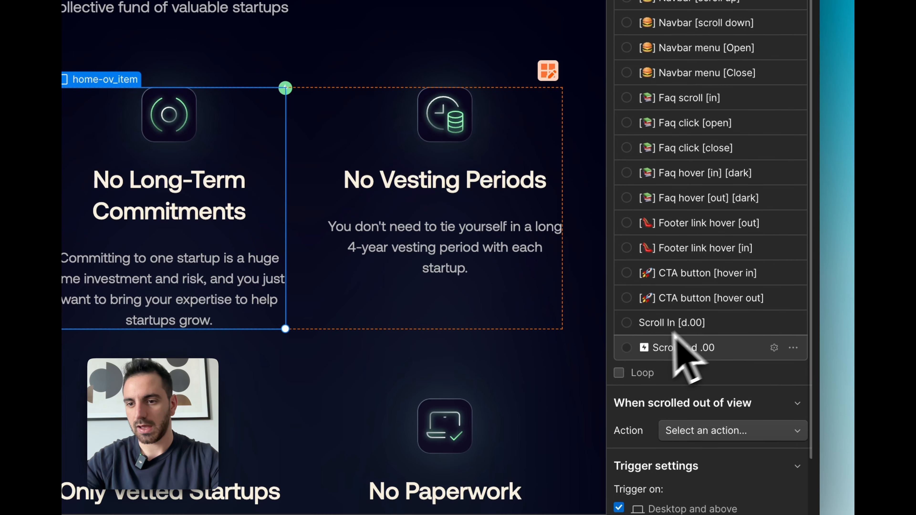
Duplicate the "Scroll in d .00" animation and give the copy's final Move, Opacity and Filter actions a 0.3 s delay.
{"action": "left_click", "coordinate": [793, 348]}
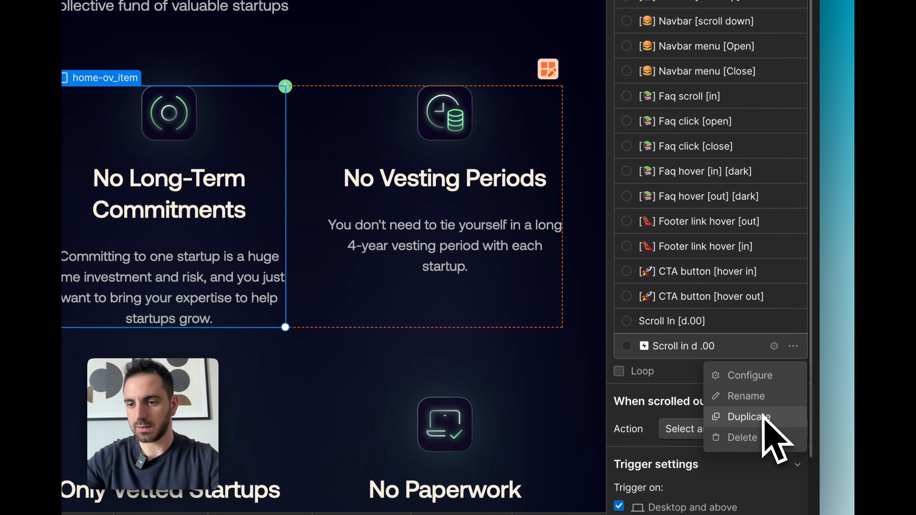
{"action": "left_click", "coordinate": [748, 417]}
{"action": "left_click", "coordinate": [661, 371]}
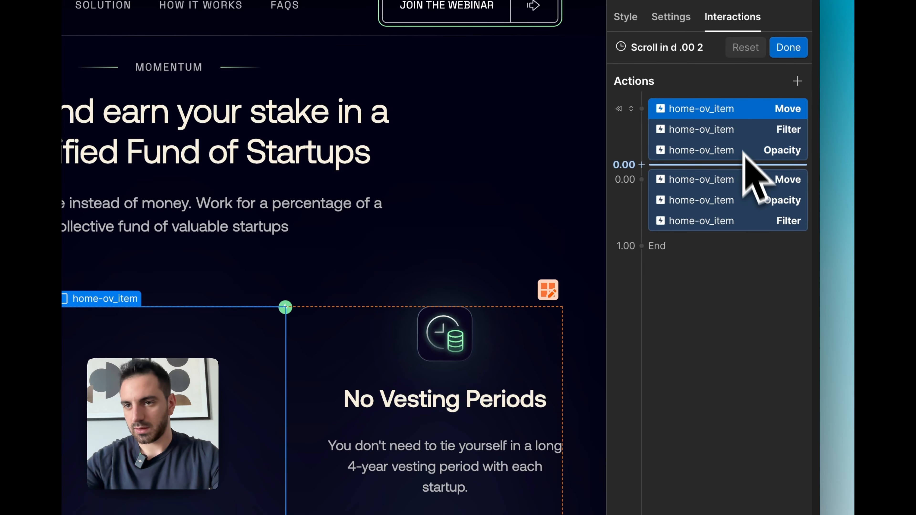
{"action": "left_click", "coordinate": [760, 181]}
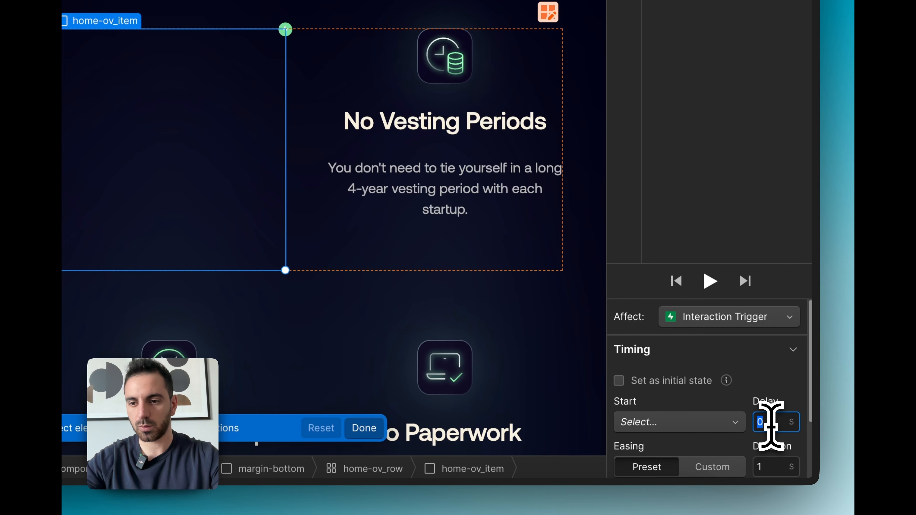
{"action": "left_click", "coordinate": [767, 418]}
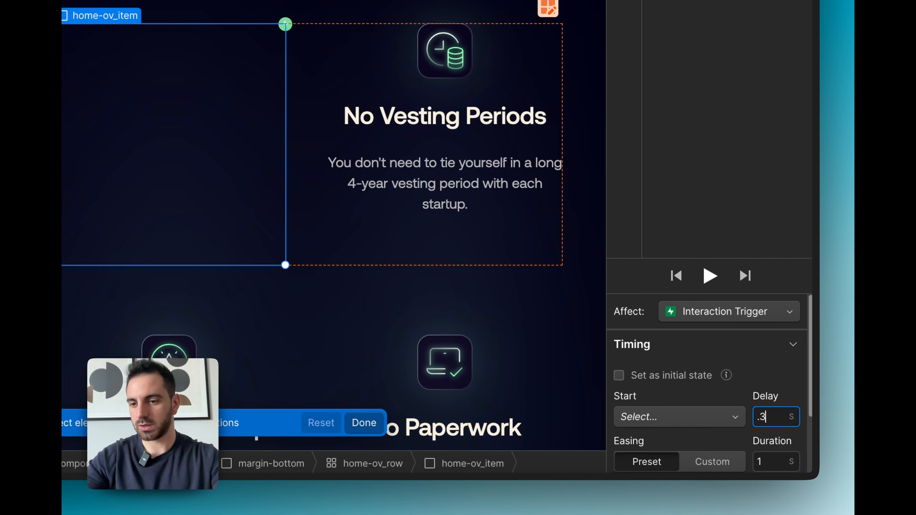
{"action": "key", "text": "Return"}
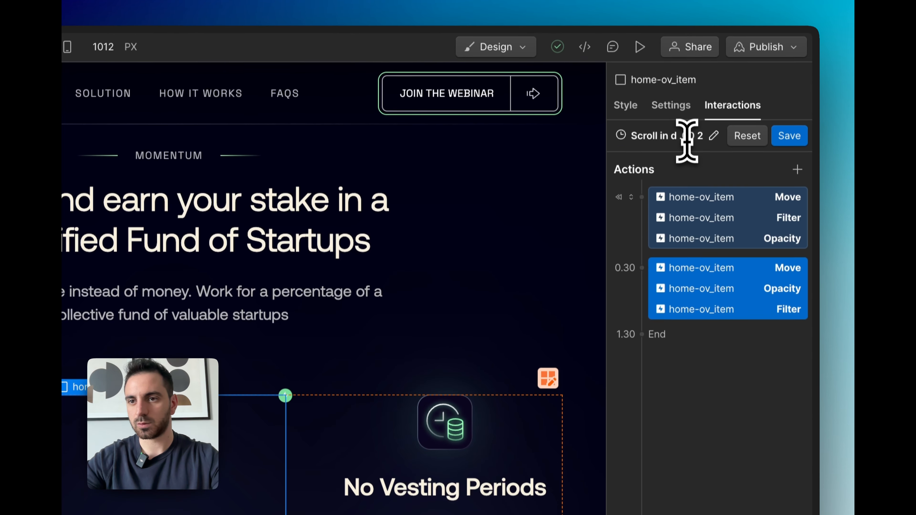
Rename the duplicated animation "Scroll in d .30" and save it.
{"action": "left_click", "coordinate": [691, 138]}
{"action": "left_click", "coordinate": [696, 138]}
{"action": "key", "text": "BackSpace"}
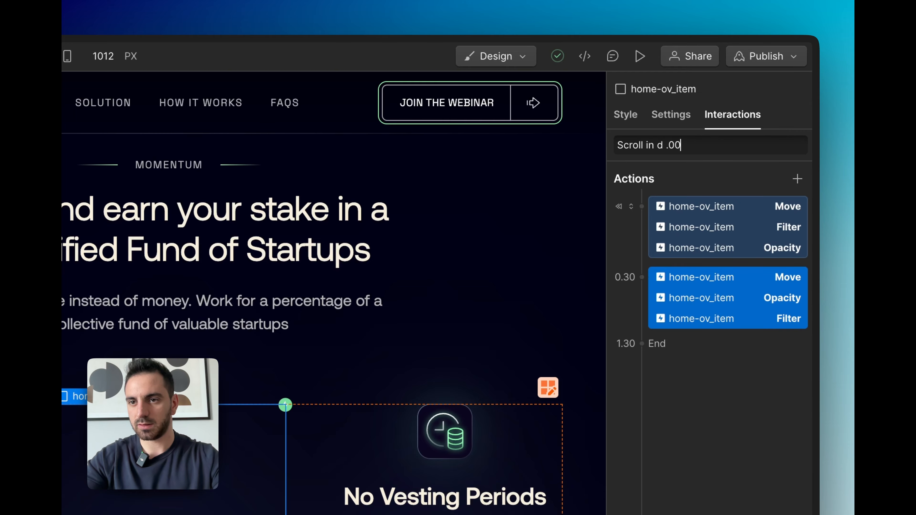
{"action": "key", "text": "BackSpace"}
{"action": "type", "text": "30"}
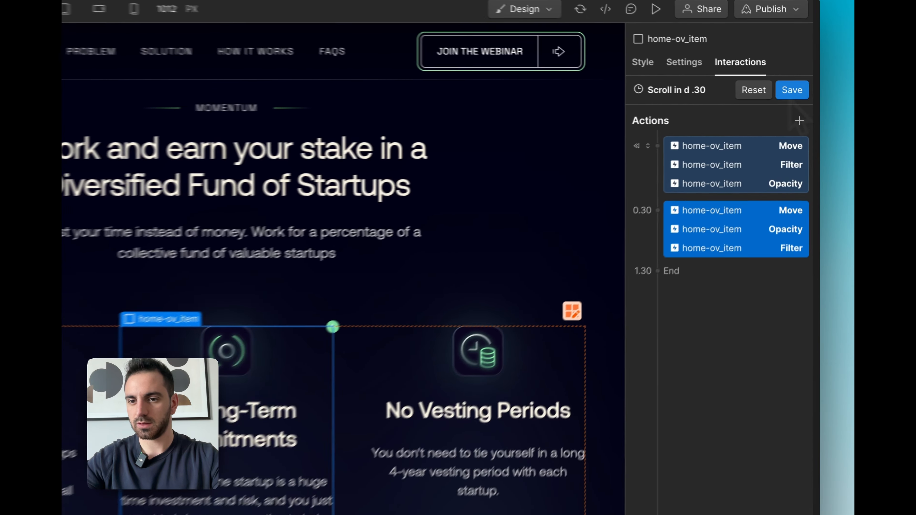
{"action": "left_click", "coordinate": [803, 95]}
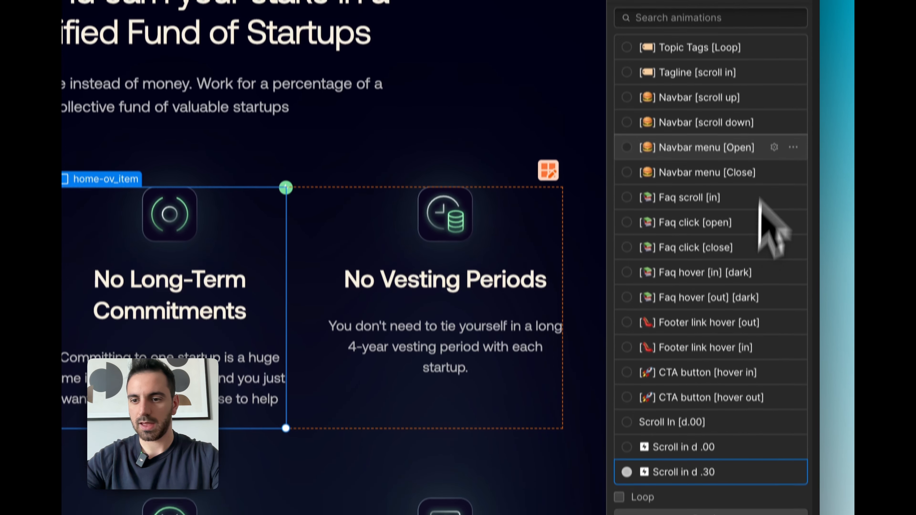
Add a Scroll into view trigger that starts an animation to the "No Vesting Periods" item.
{"action": "left_click", "coordinate": [357, 334]}
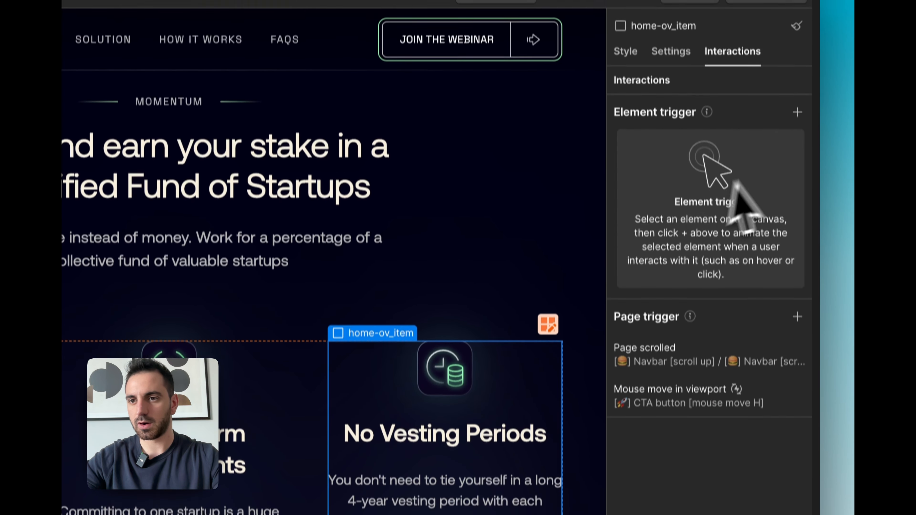
{"action": "left_click", "coordinate": [797, 132]}
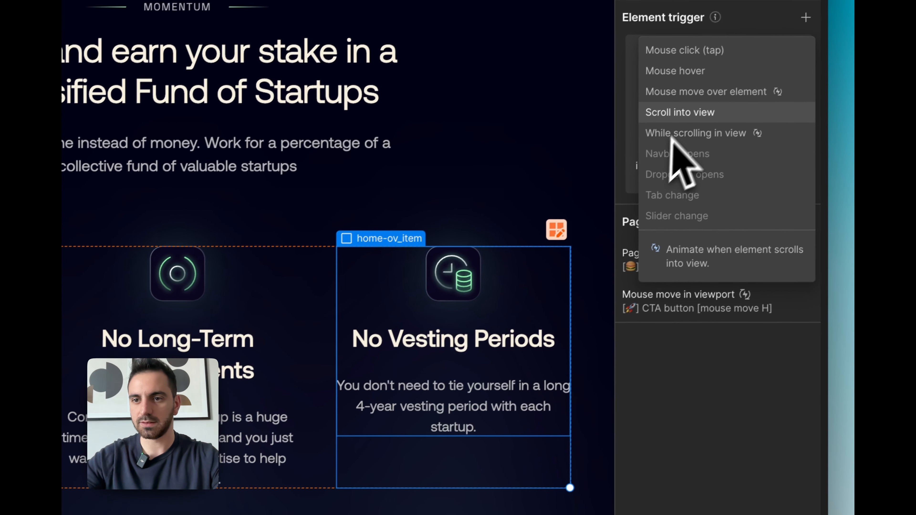
{"action": "left_click", "coordinate": [679, 112]}
{"action": "left_click", "coordinate": [724, 109]}
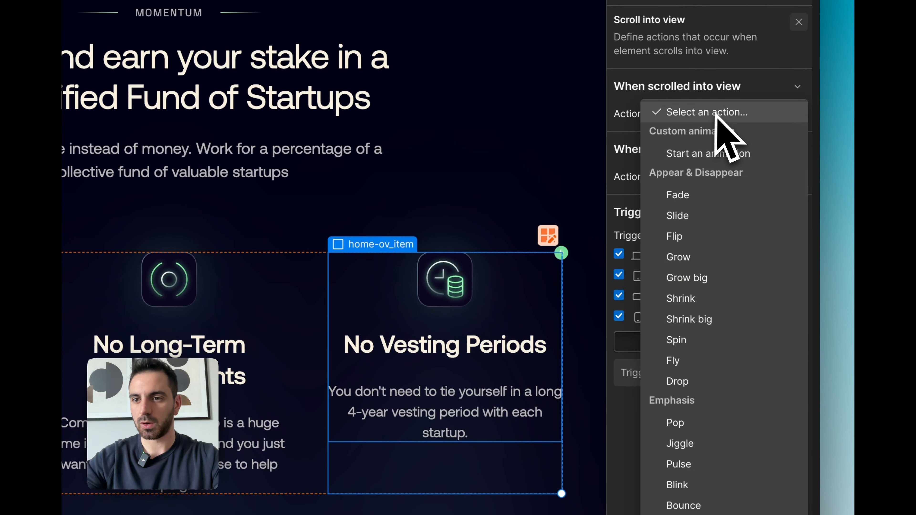
{"action": "left_click", "coordinate": [713, 154]}
{"action": "scroll", "coordinate": [723, 253], "scroll_direction": "down", "scroll_amount": 5}
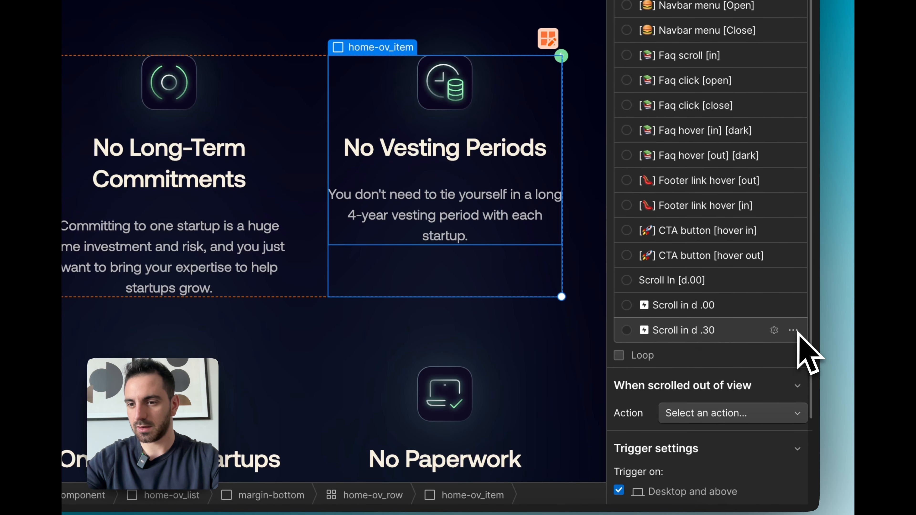
Duplicate the "Scroll in d .30" animation and give the copy's final Move, Opacity and Filter actions a 0.6 s delay.
{"action": "left_click", "coordinate": [793, 330]}
{"action": "left_click", "coordinate": [750, 399]}
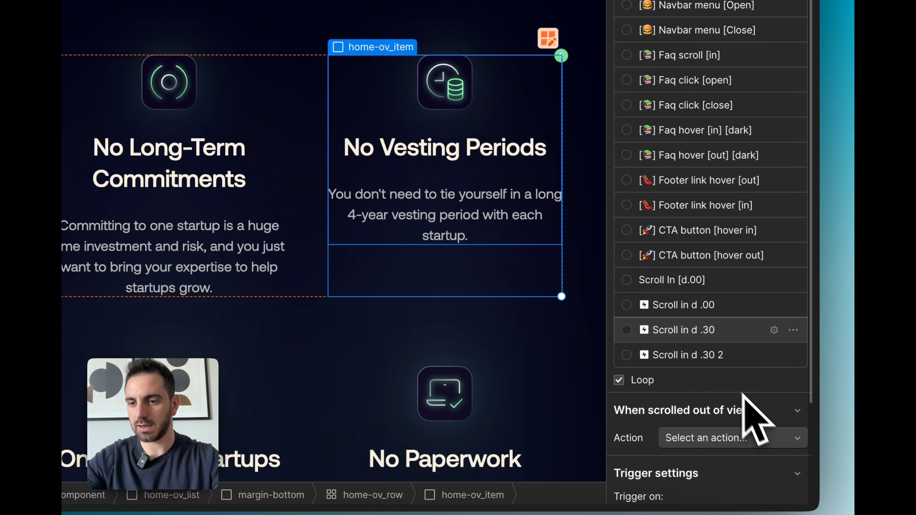
{"action": "left_click", "coordinate": [709, 356]}
{"action": "left_click", "coordinate": [709, 355]}
{"action": "left_click", "coordinate": [709, 110]}
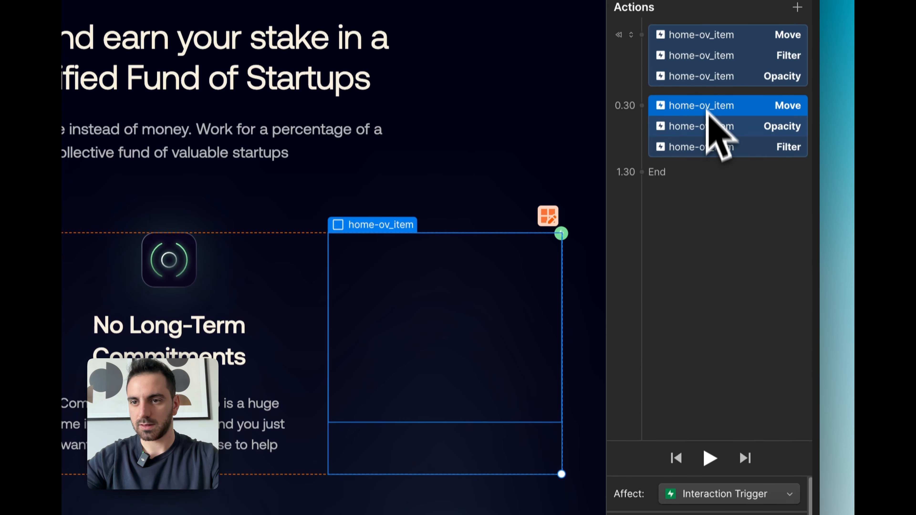
{"action": "left_click", "coordinate": [779, 419]}
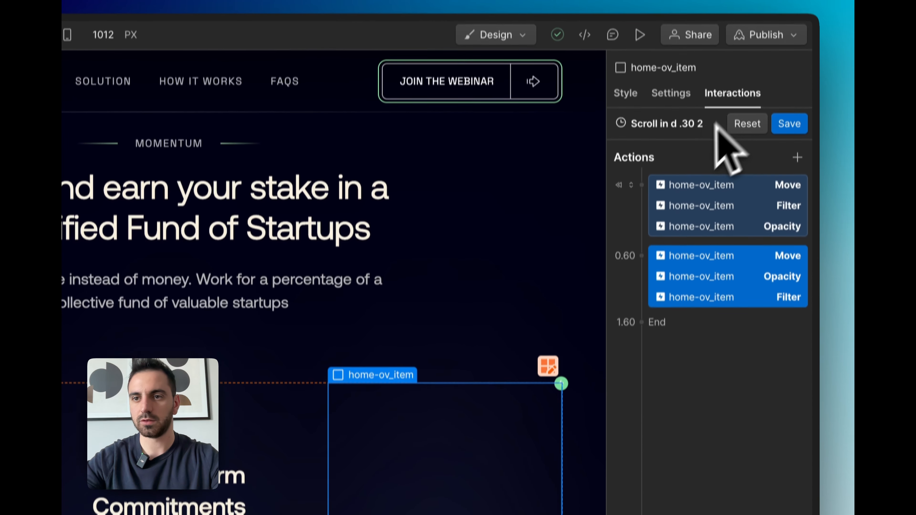
Rename the copied animation "Scroll in d .60" and save it.
{"action": "double_click", "coordinate": [710, 145]}
{"action": "left_click", "coordinate": [691, 151]}
{"action": "key", "text": "BackSpace"}
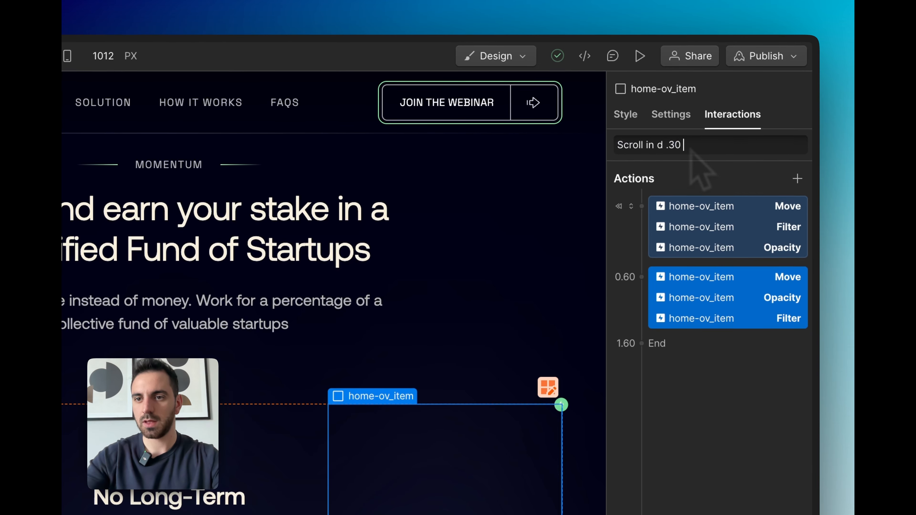
{"action": "key", "text": "BackSpace"}
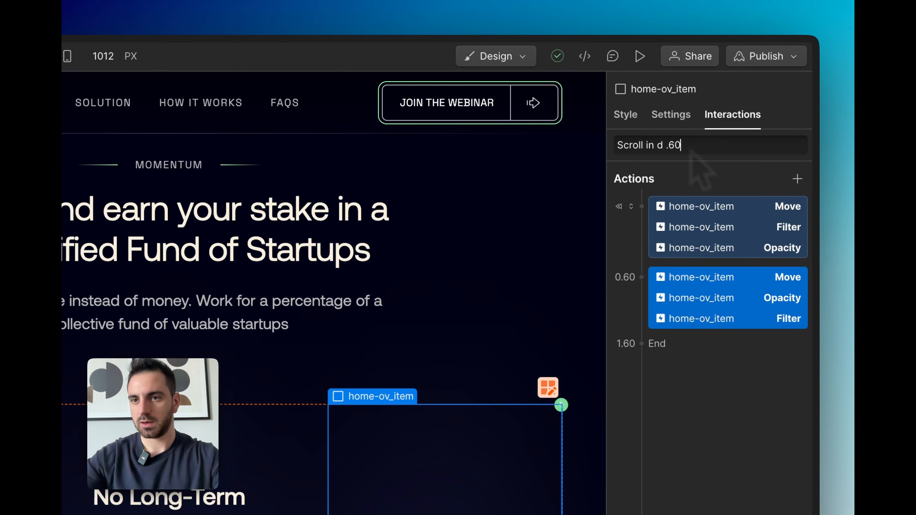
{"action": "key", "text": "Return"}
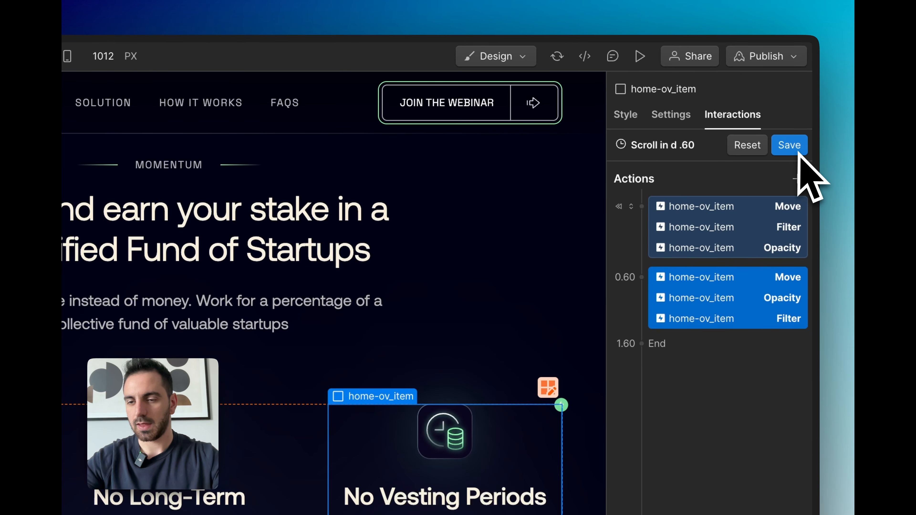
{"action": "left_click", "coordinate": [798, 154]}
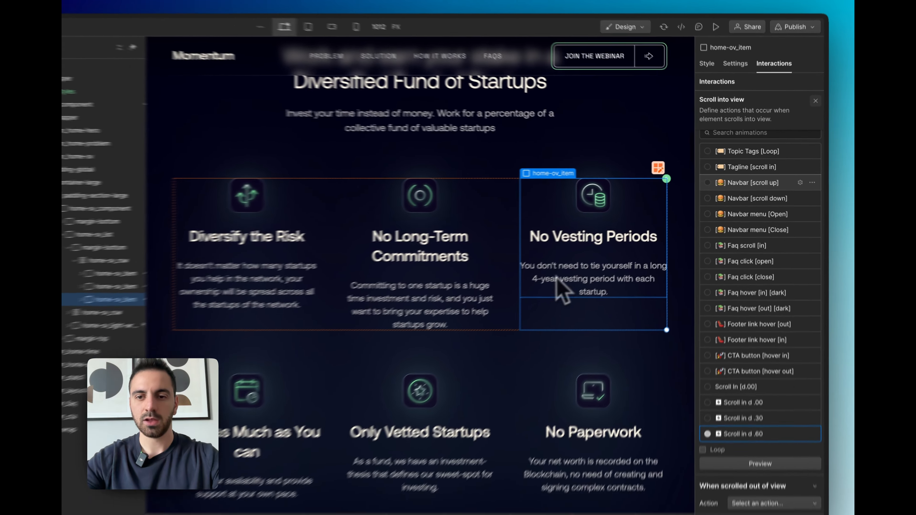
Check the element triggers of the first home-ov_row and of each of its three items.
{"action": "scroll", "coordinate": [562, 290], "scroll_direction": "up", "scroll_amount": 2}
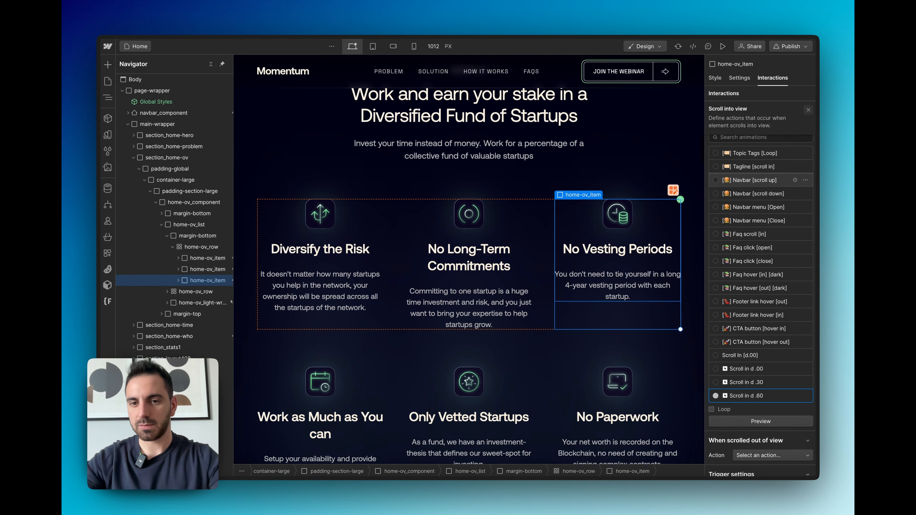
{"action": "scroll", "coordinate": [593, 266], "scroll_direction": "up", "scroll_amount": 1}
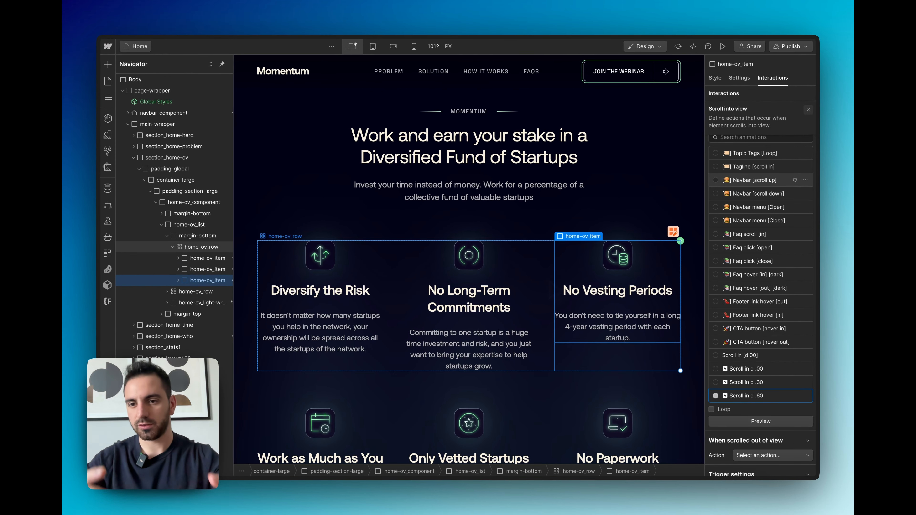
{"action": "left_click", "coordinate": [493, 292]}
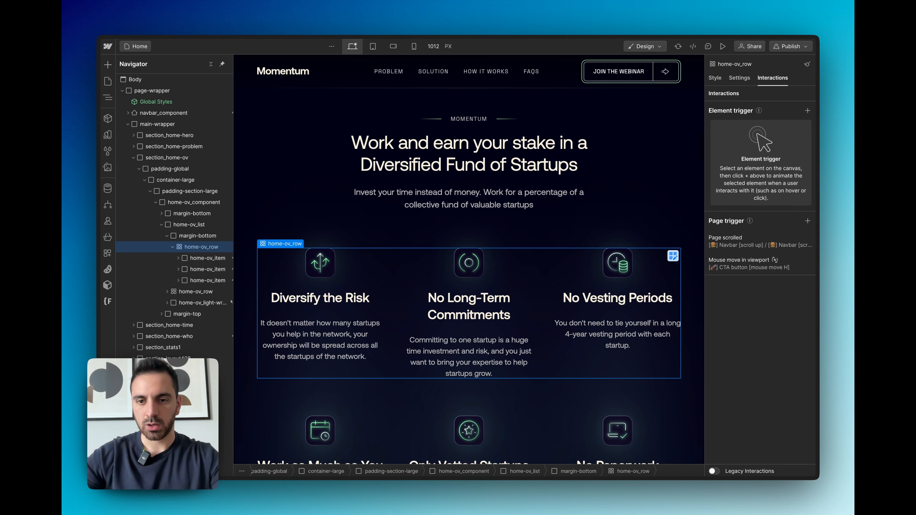
{"action": "scroll", "coordinate": [492, 294], "scroll_direction": "down", "scroll_amount": 1}
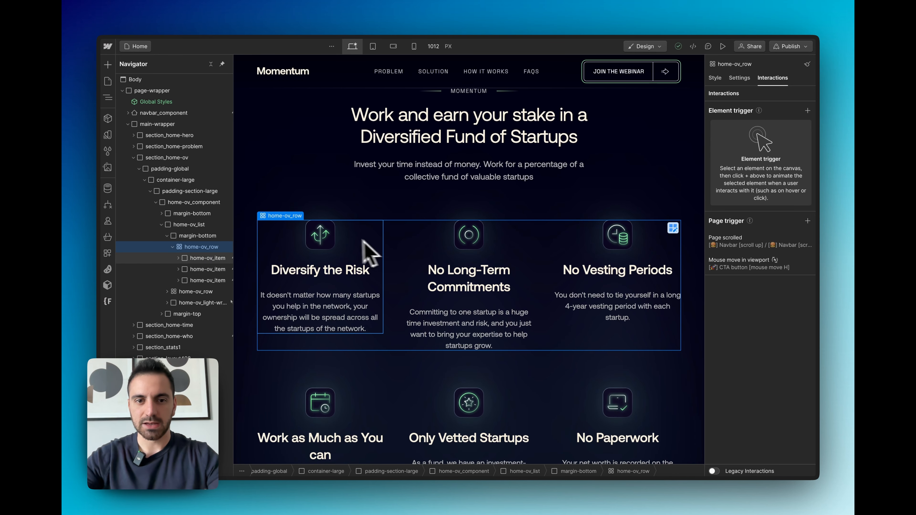
{"action": "left_click", "coordinate": [357, 247]}
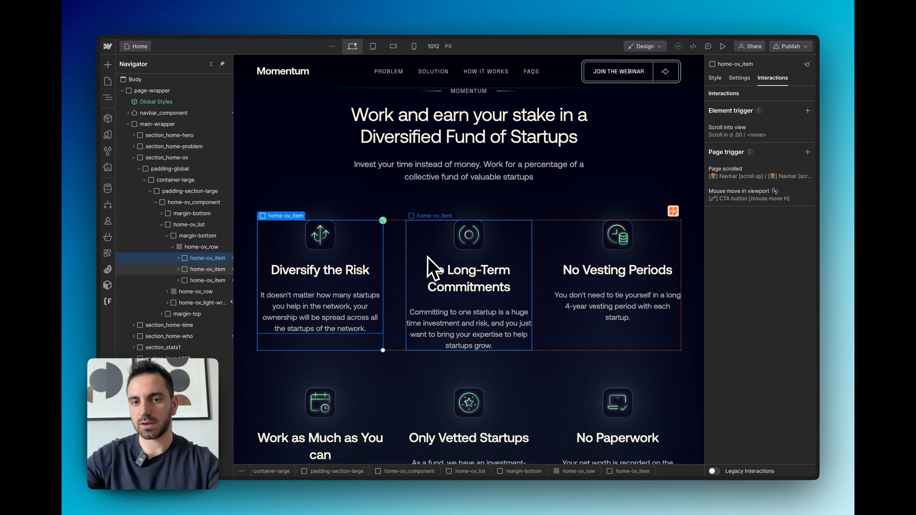
{"action": "left_click", "coordinate": [429, 268]}
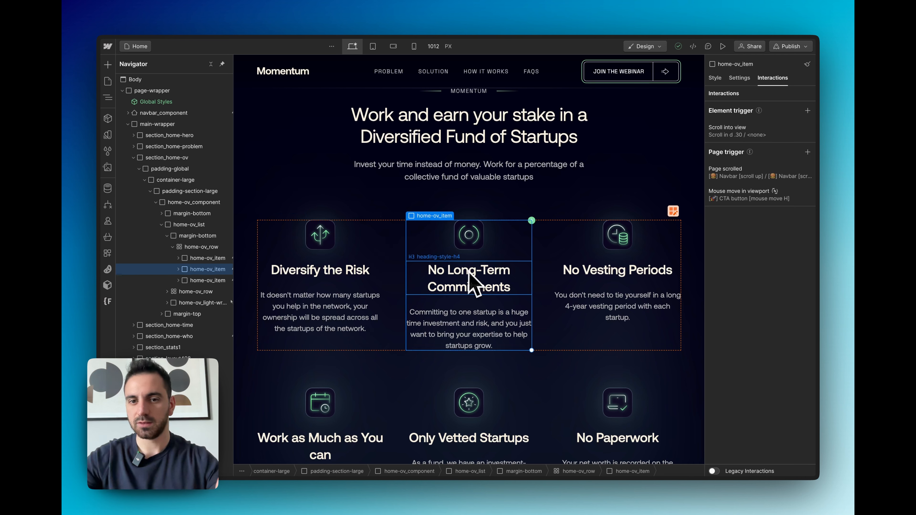
{"action": "left_click", "coordinate": [585, 257]}
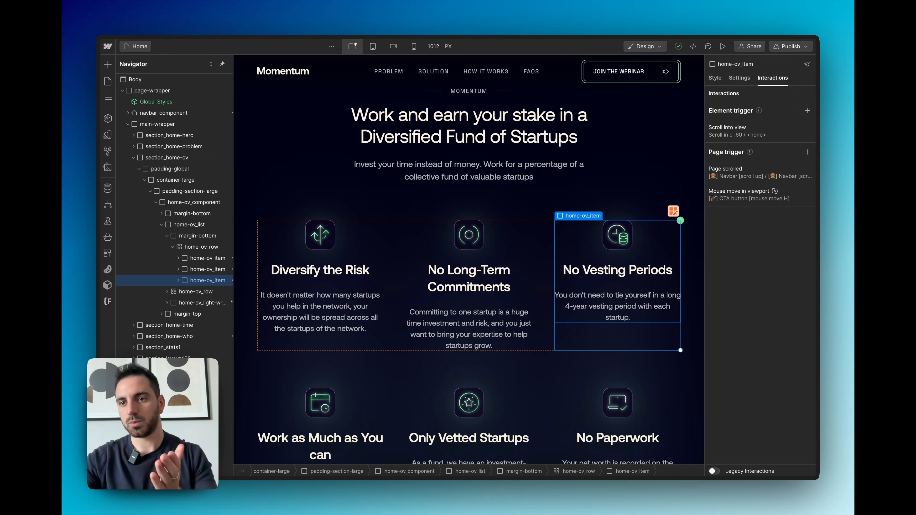
Add a Scroll into view trigger to the MOMENTUM tagline that starts the "Scroll in d .00" animation.
{"action": "scroll", "coordinate": [587, 267], "scroll_direction": "up", "scroll_amount": 2}
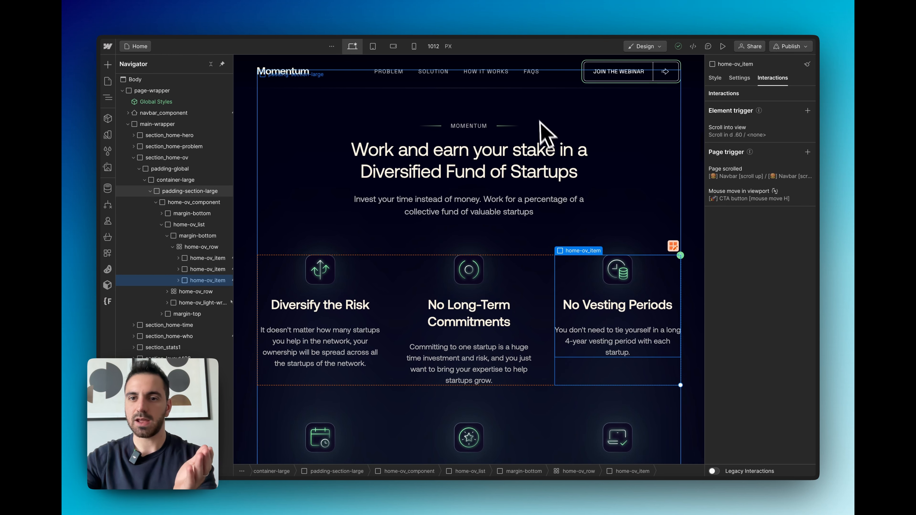
{"action": "left_click", "coordinate": [591, 126]}
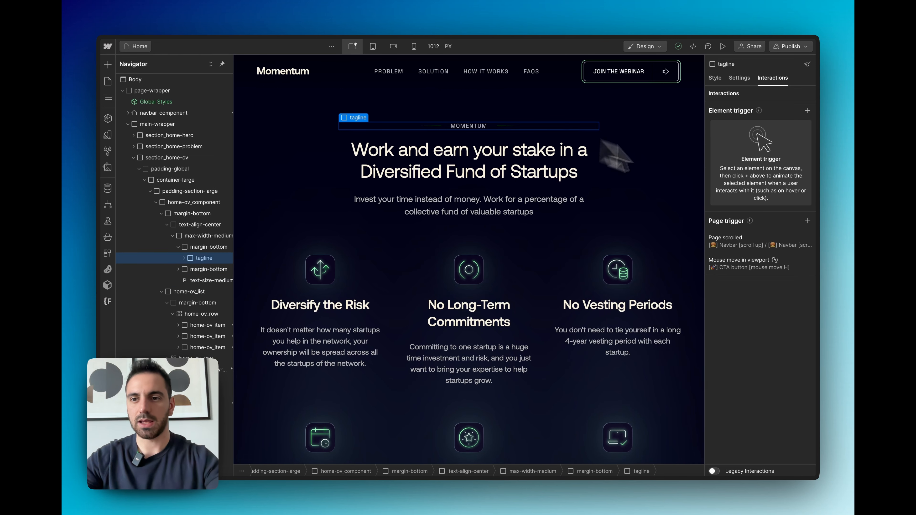
{"action": "left_click", "coordinate": [807, 111]}
{"action": "left_click", "coordinate": [745, 177]}
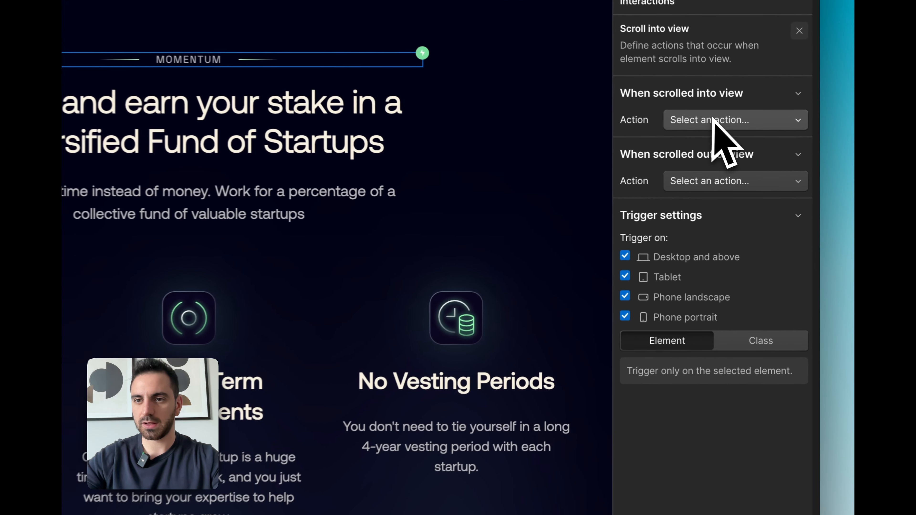
{"action": "left_click", "coordinate": [716, 121]}
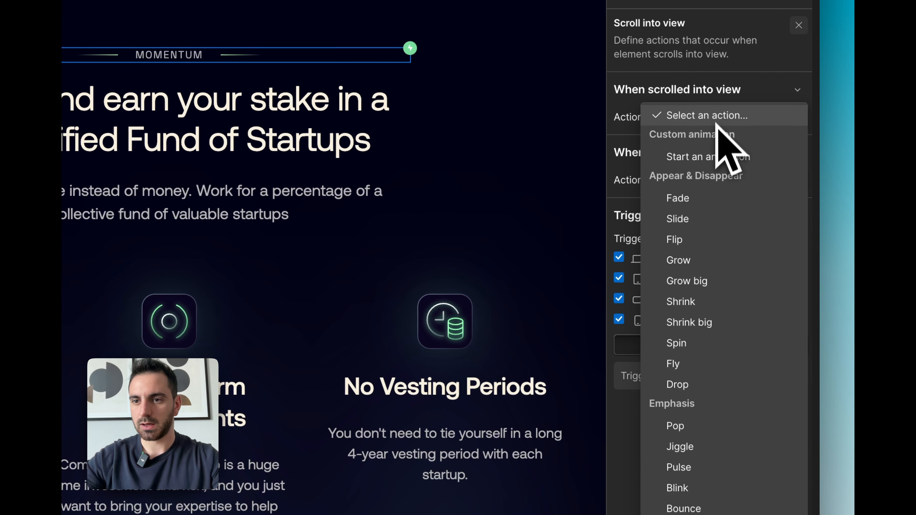
{"action": "left_click", "coordinate": [709, 156]}
{"action": "scroll", "coordinate": [754, 220], "scroll_direction": "down", "scroll_amount": 6}
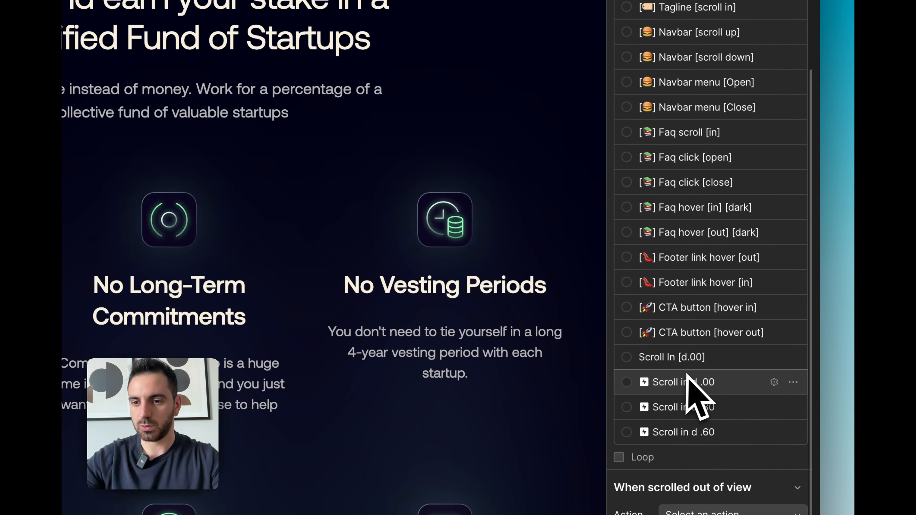
{"action": "left_click", "coordinate": [626, 378]}
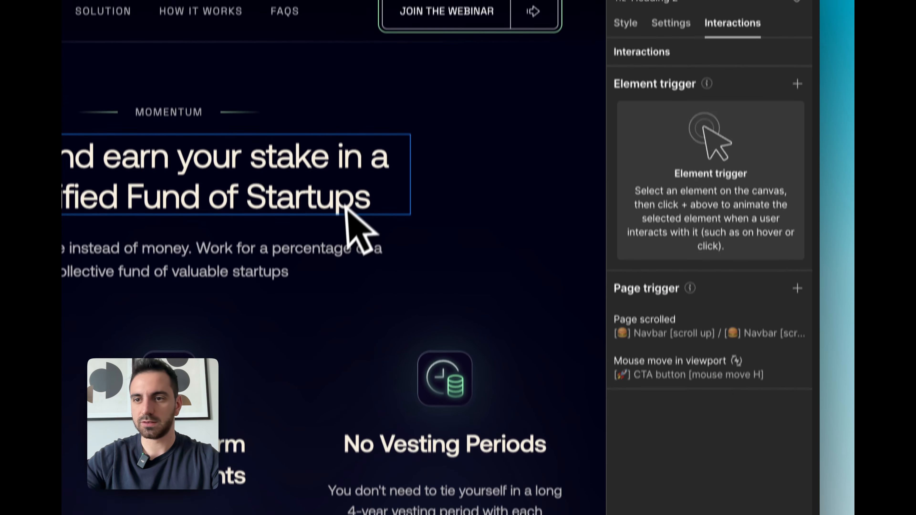
Add a Scroll into view trigger to the "Work and earn your stake" heading and set its action to start an animation.
{"action": "left_click", "coordinate": [797, 83]}
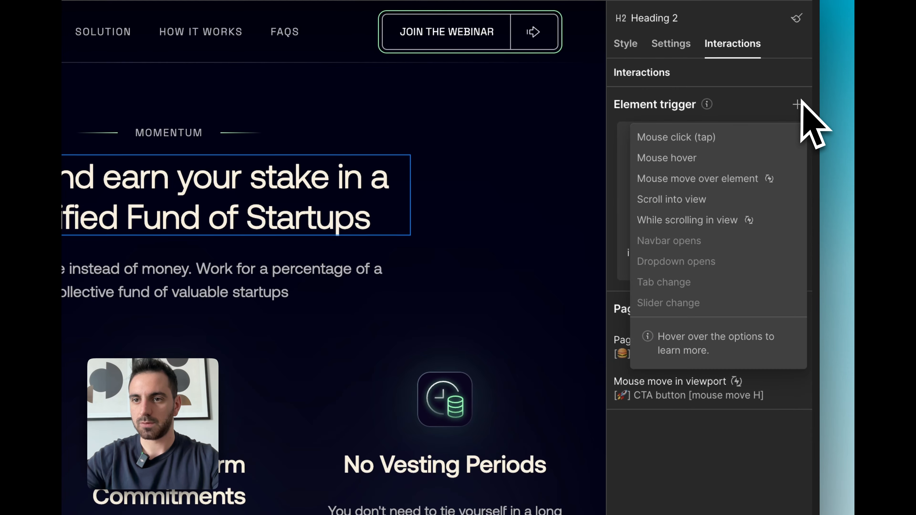
{"action": "left_click", "coordinate": [712, 182]}
{"action": "scroll", "coordinate": [712, 202], "scroll_direction": "down", "scroll_amount": 2}
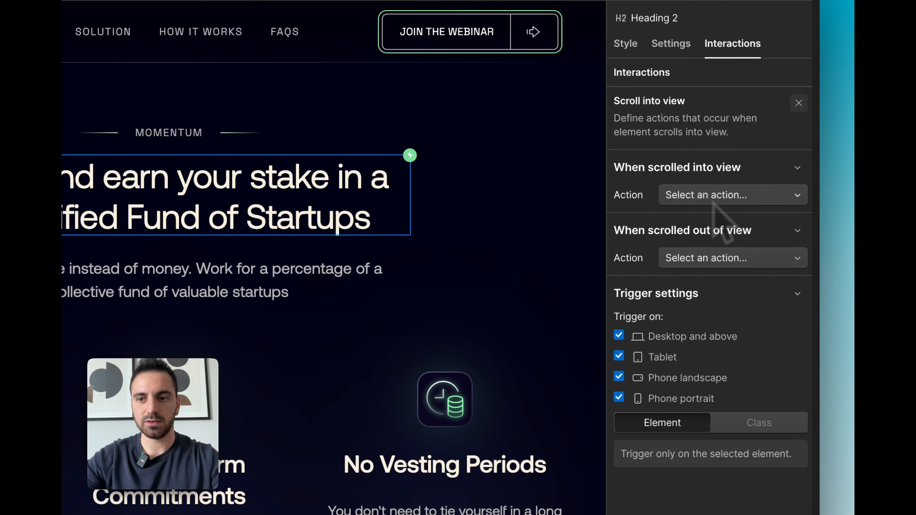
{"action": "left_click", "coordinate": [713, 201]}
{"action": "left_click", "coordinate": [710, 238]}
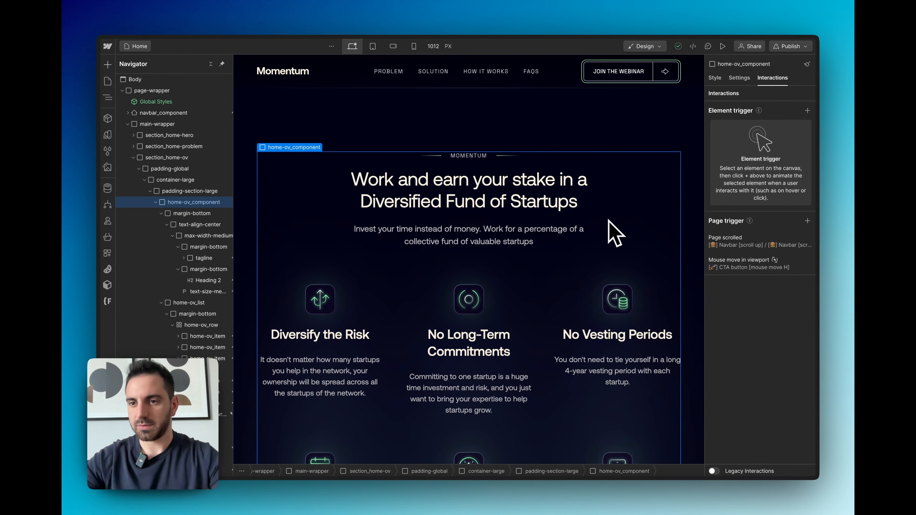
Preview the page and examine how the tagline, heading and feature items animate when scrolled into view.
{"action": "scroll", "coordinate": [465, 299], "scroll_direction": "down", "scroll_amount": 1}
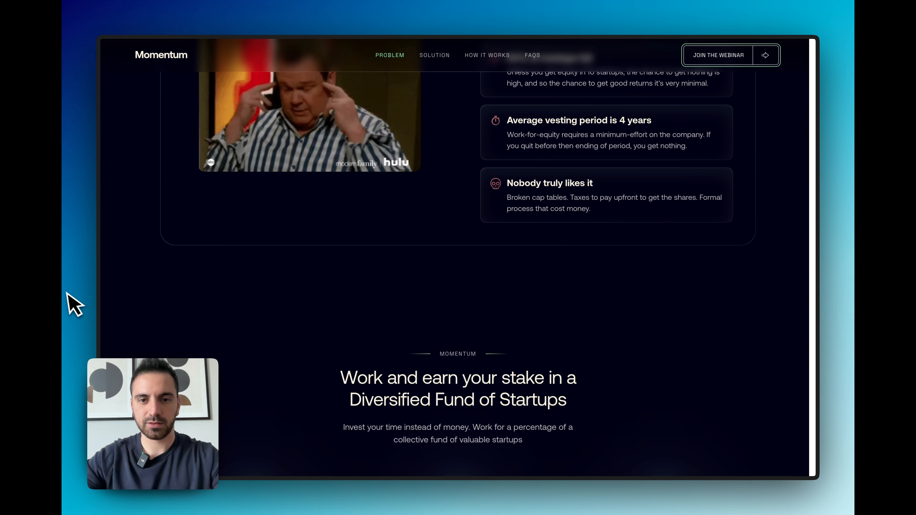
{"action": "scroll", "coordinate": [402, 266], "scroll_direction": "up", "scroll_amount": 4}
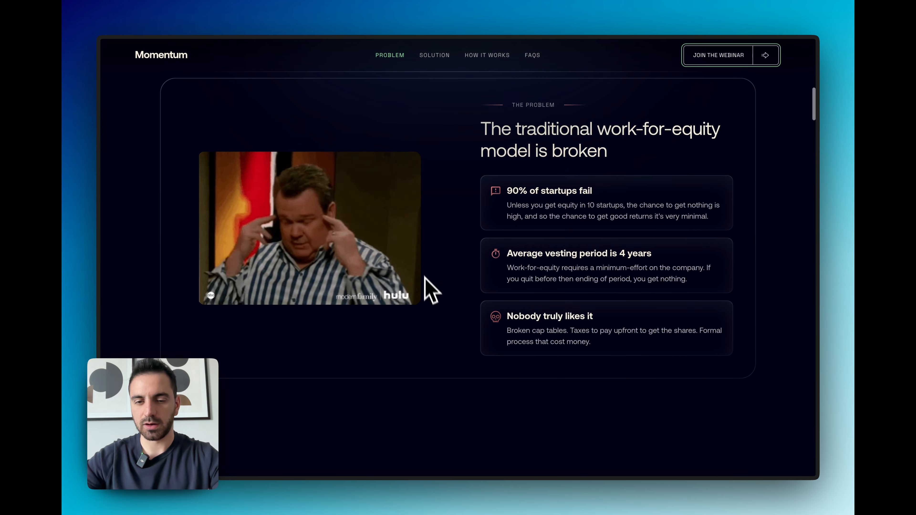
{"action": "scroll", "coordinate": [427, 288], "scroll_direction": "down", "scroll_amount": 10}
{"action": "scroll", "coordinate": [429, 303], "scroll_direction": "down", "scroll_amount": 3}
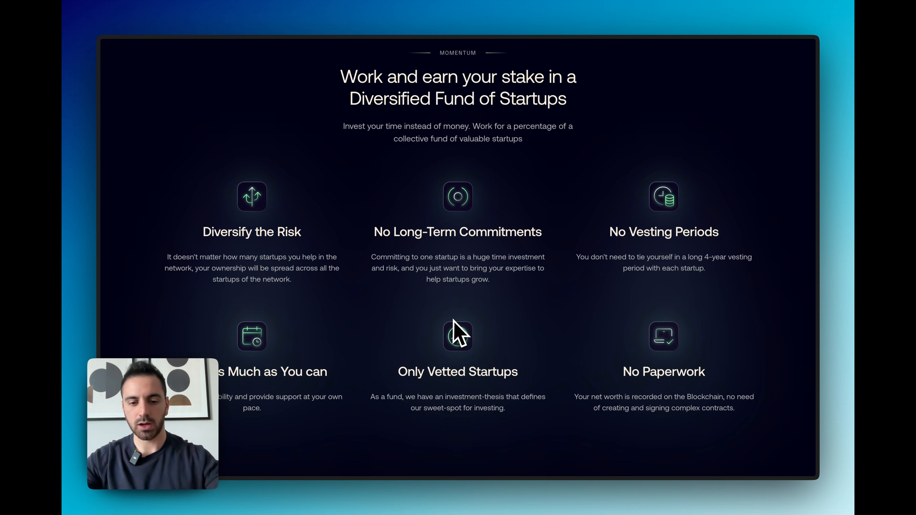
{"action": "scroll", "coordinate": [455, 325], "scroll_direction": "up", "scroll_amount": 8}
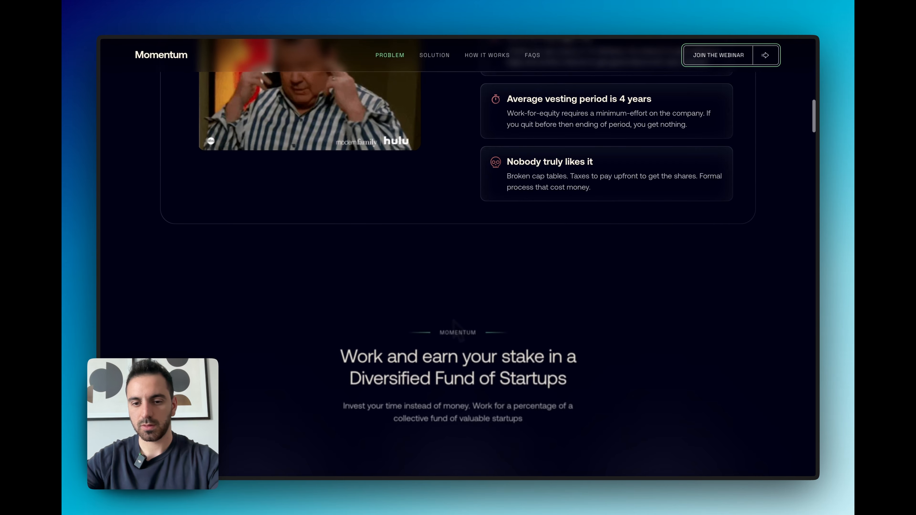
{"action": "scroll", "coordinate": [455, 327], "scroll_direction": "down", "scroll_amount": 8}
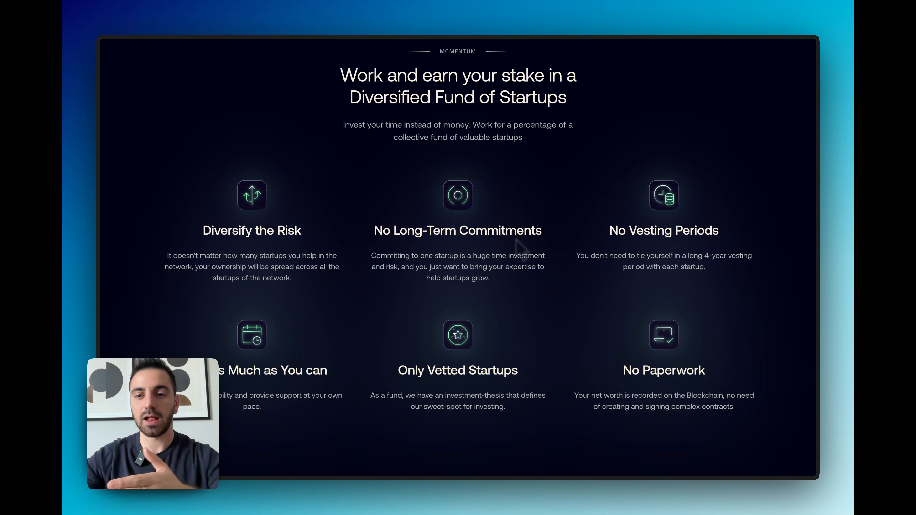
{"action": "scroll", "coordinate": [497, 362], "scroll_direction": "down", "scroll_amount": 5}
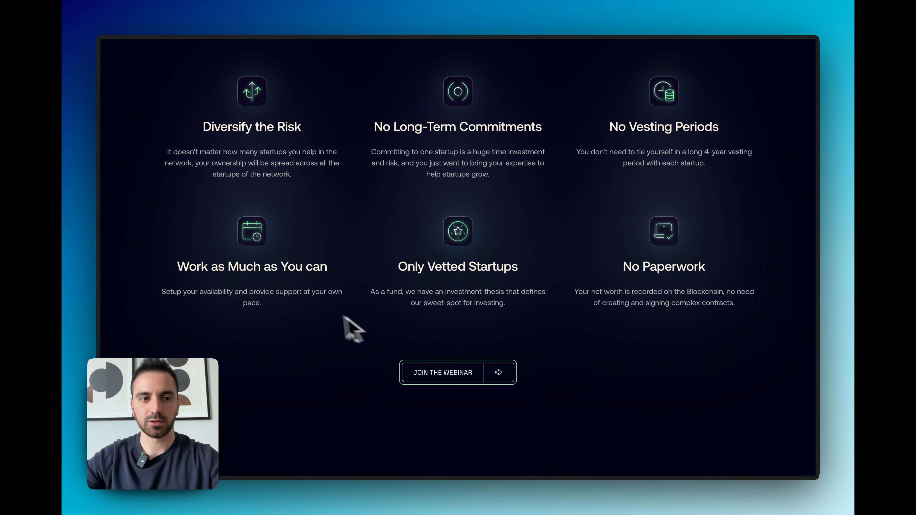
{"action": "key", "text": "shift+p"}
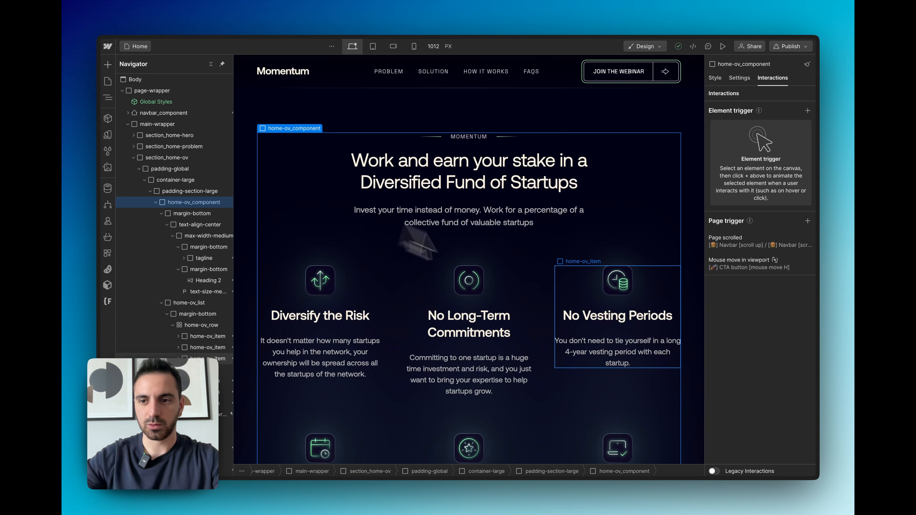
Open the Scroll into view trigger of the "No Vesting Periods" item to check its assigned animation.
{"action": "left_click", "coordinate": [562, 305]}
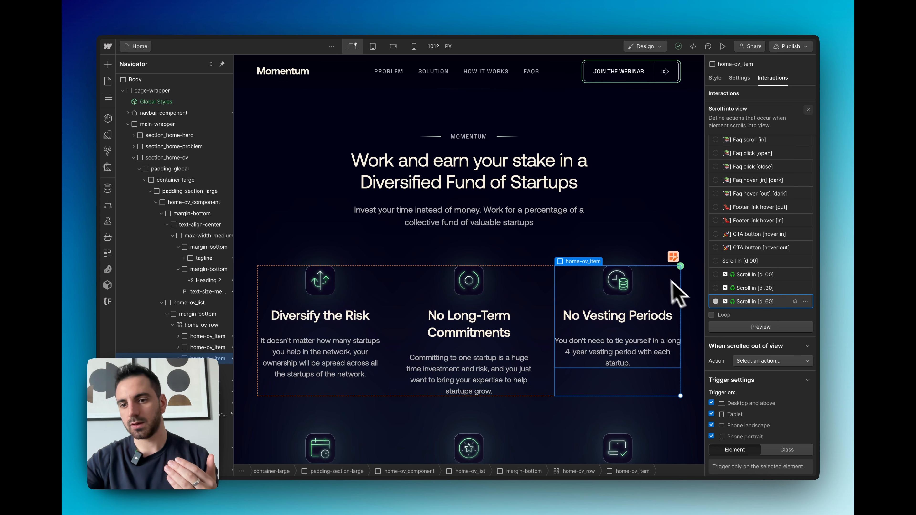
{"action": "scroll", "coordinate": [640, 344], "scroll_direction": "down", "scroll_amount": 2}
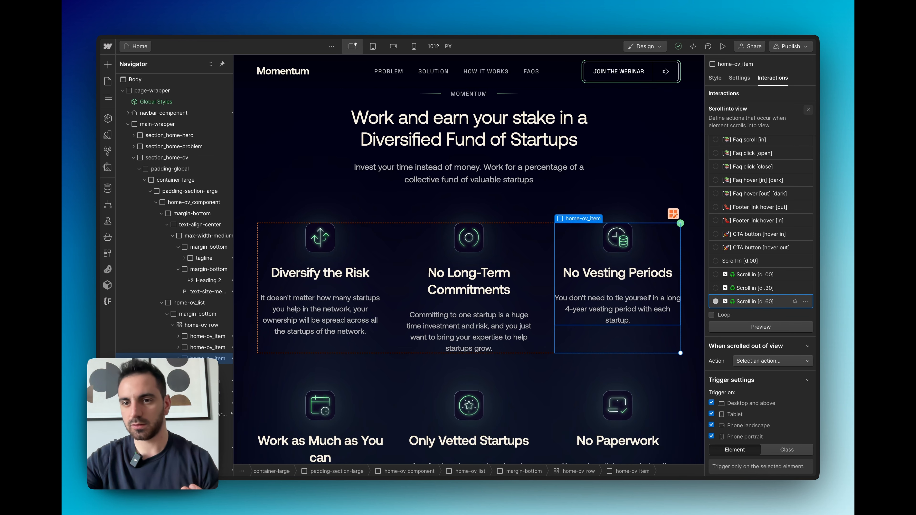
Add a Scroll into view trigger to the 30% "Return on investment" stats item that starts the "Scroll in [d .00]" animation.
{"action": "scroll", "coordinate": [640, 344], "scroll_direction": "down", "scroll_amount": 15}
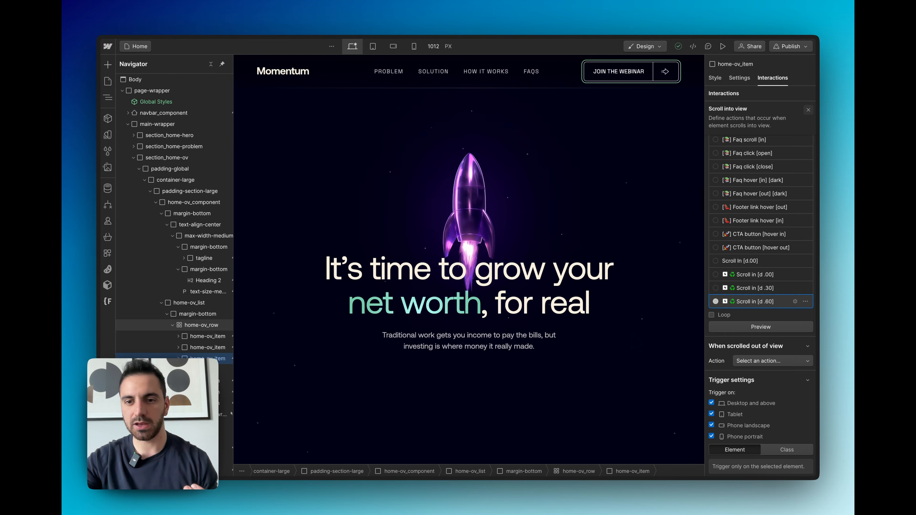
{"action": "scroll", "coordinate": [469, 288], "scroll_direction": "down", "scroll_amount": 9}
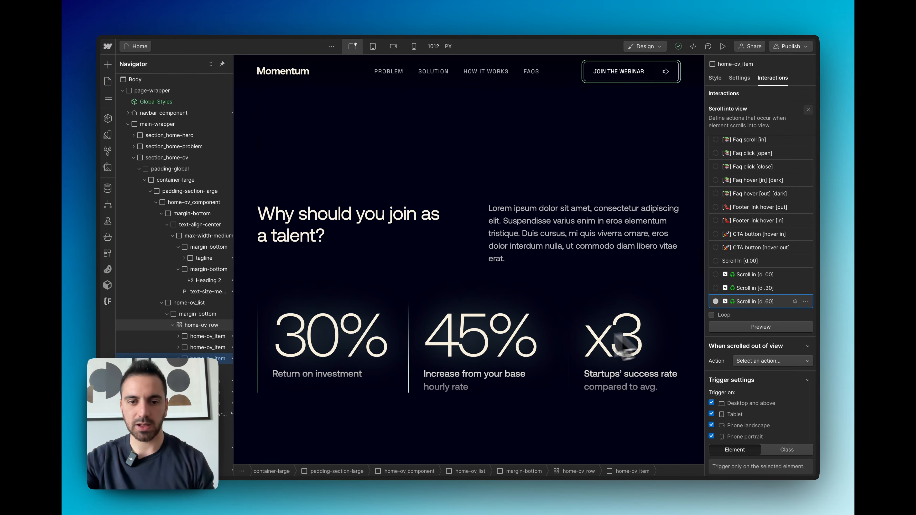
{"action": "left_click", "coordinate": [280, 376]}
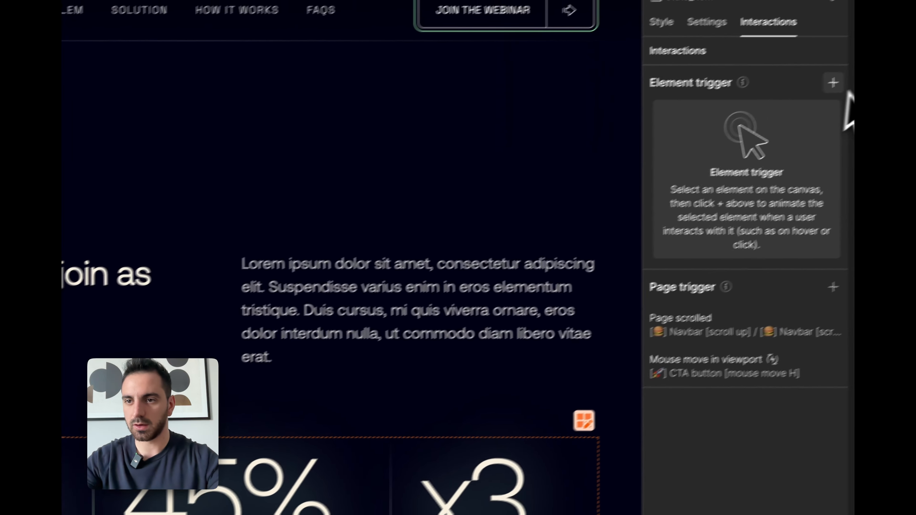
{"action": "left_click", "coordinate": [807, 110]}
{"action": "left_click", "coordinate": [732, 193]}
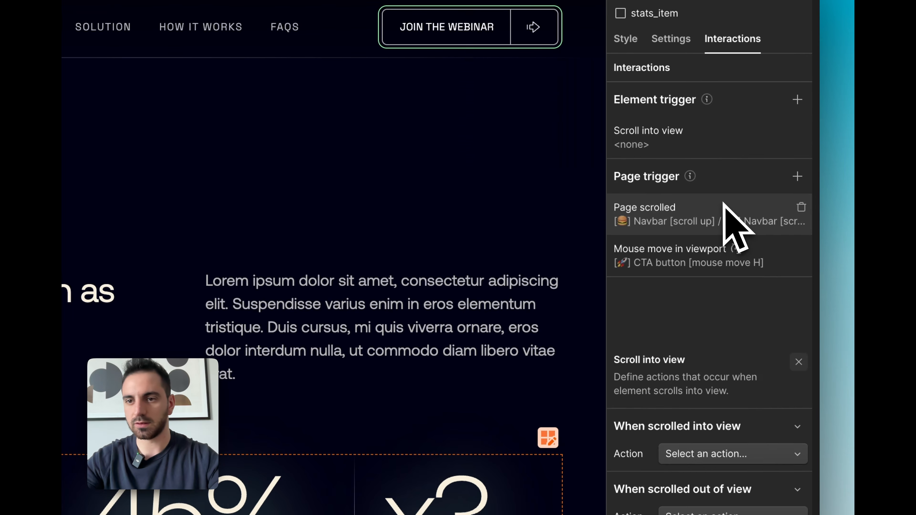
{"action": "left_click", "coordinate": [722, 191]}
{"action": "left_click", "coordinate": [708, 230]}
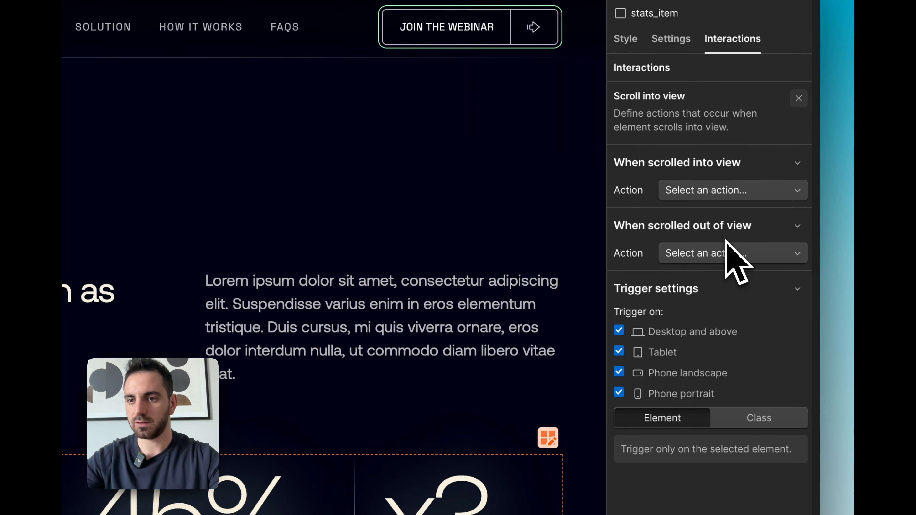
{"action": "left_click", "coordinate": [651, 292]}
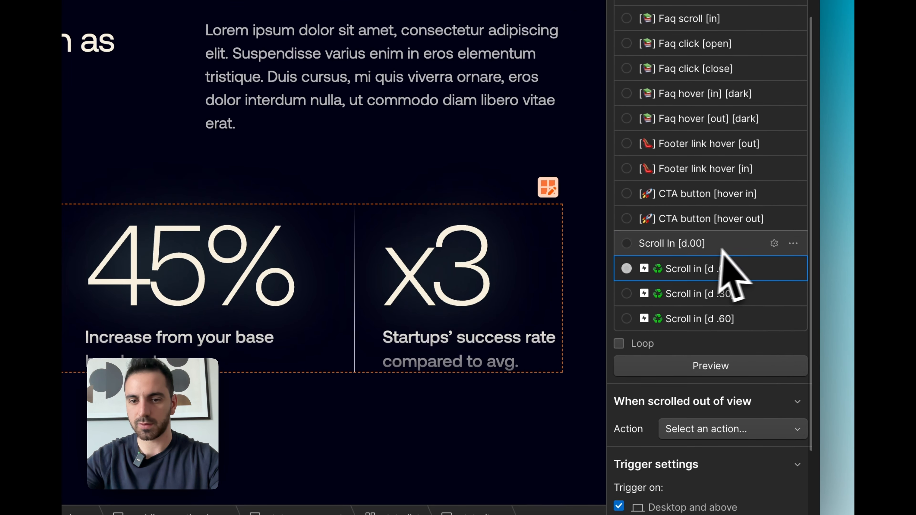